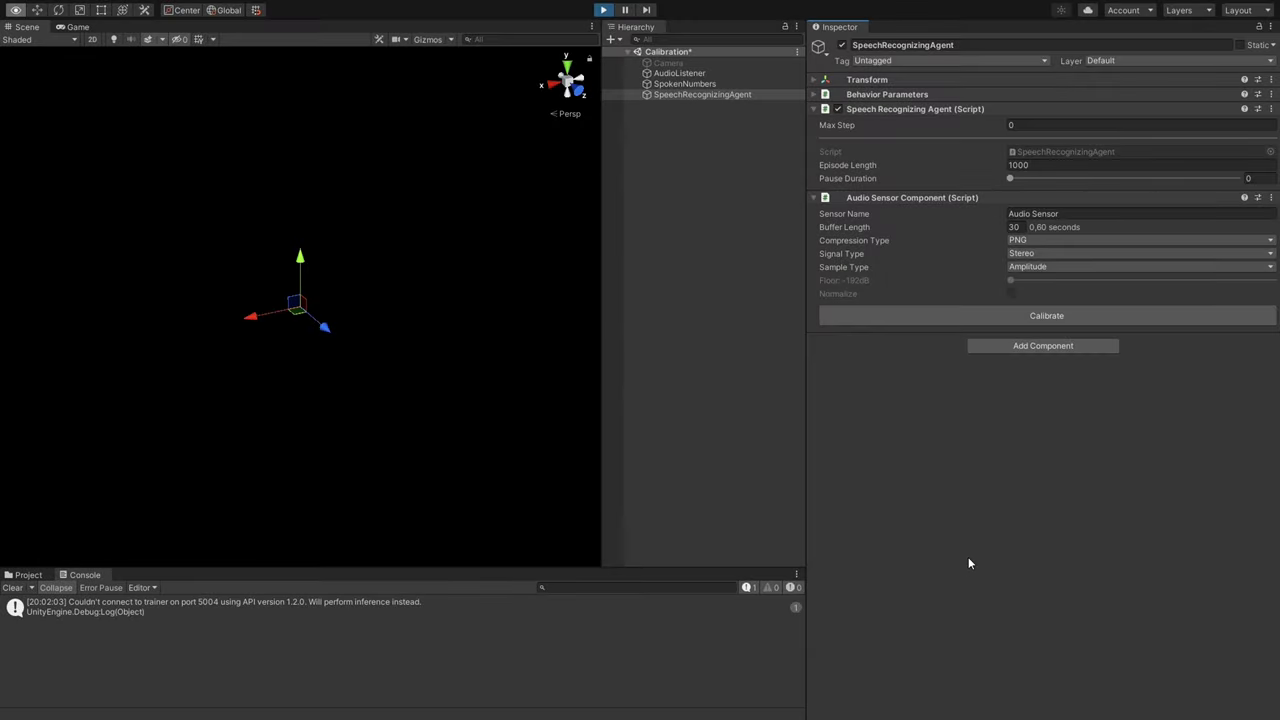
Step: Start calibration, try the floor slider and leave it at -99dB, then set Signal Type to Mono
click(1117, 320)
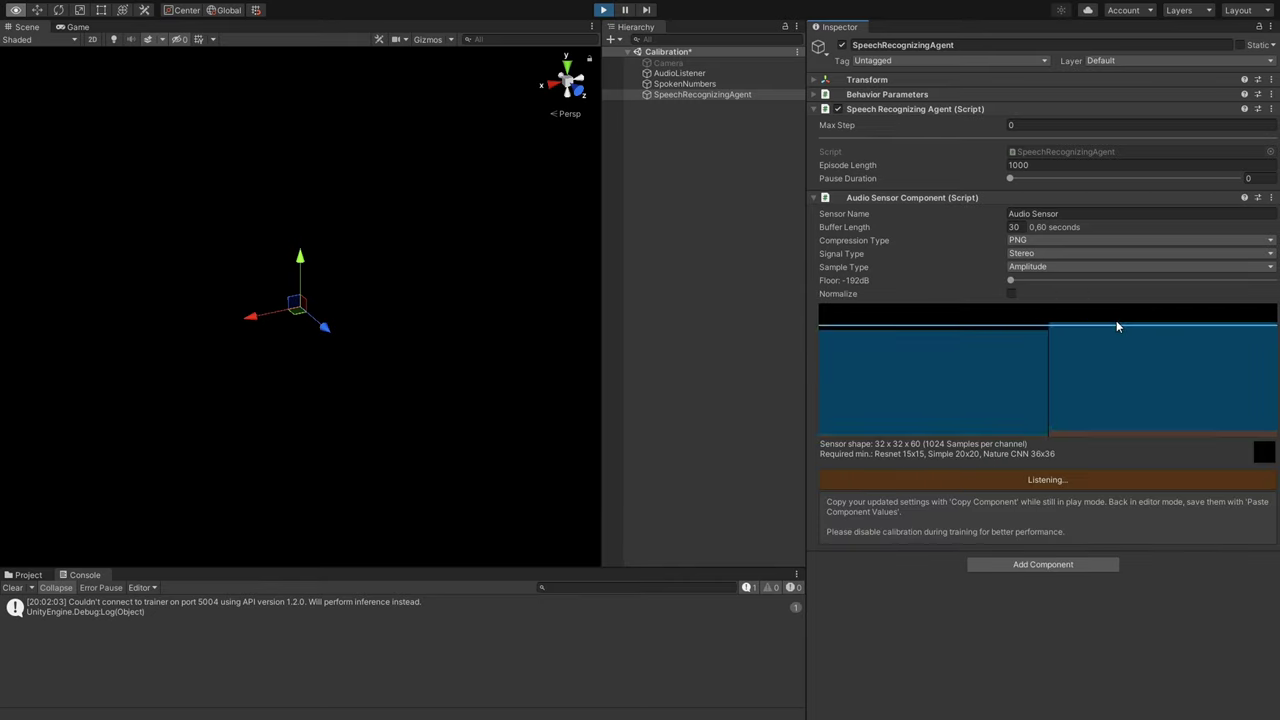
click(1015, 281)
drag(1015, 282, 1222, 283)
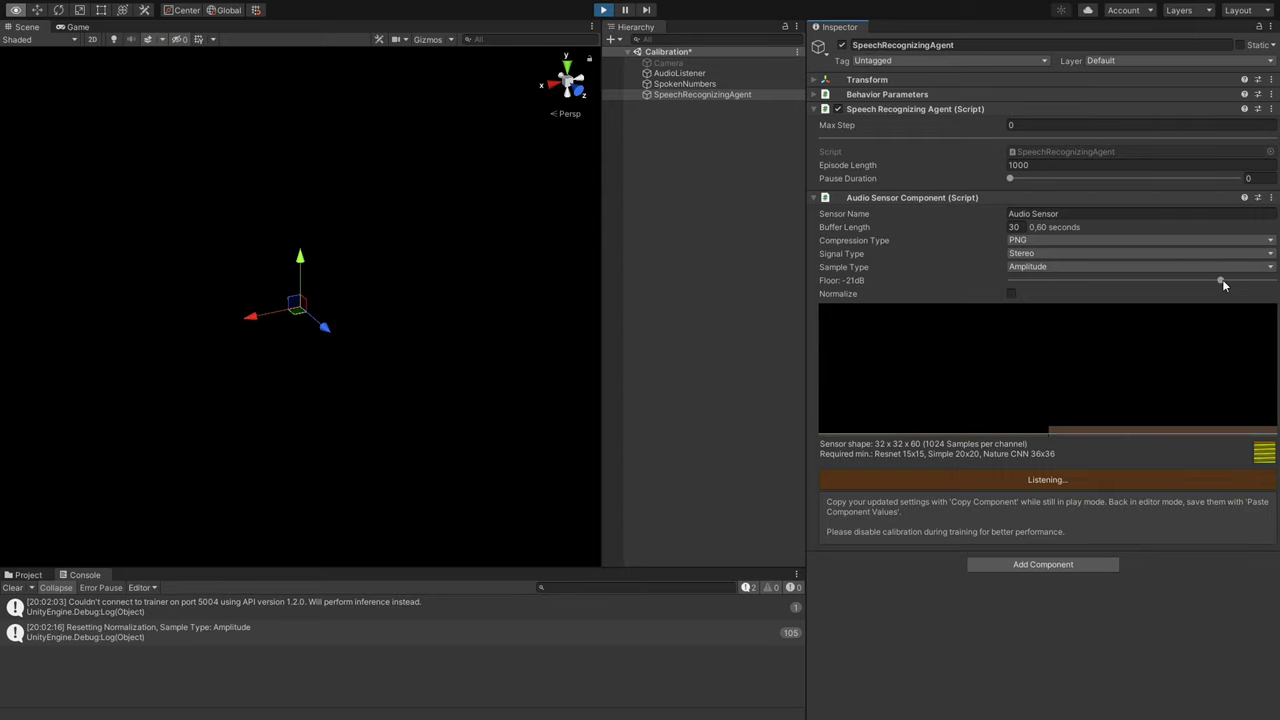
drag(1222, 283, 1071, 281)
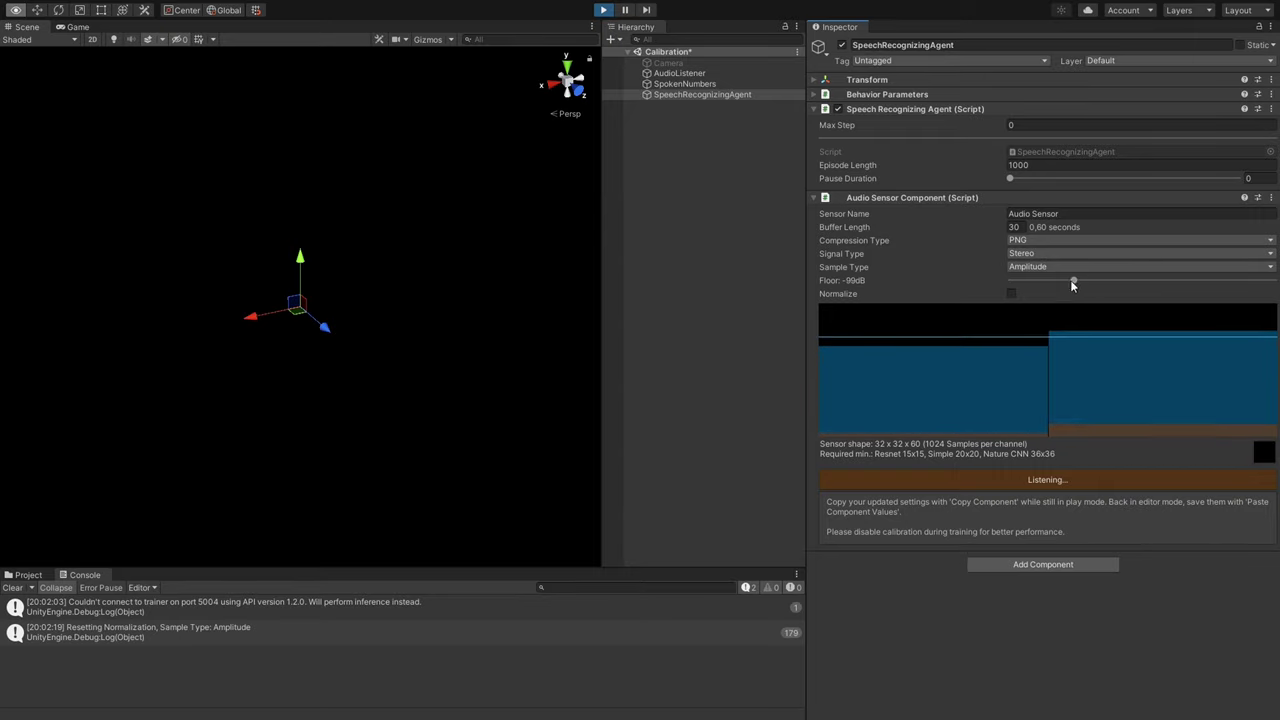
click(1082, 254)
click(1075, 271)
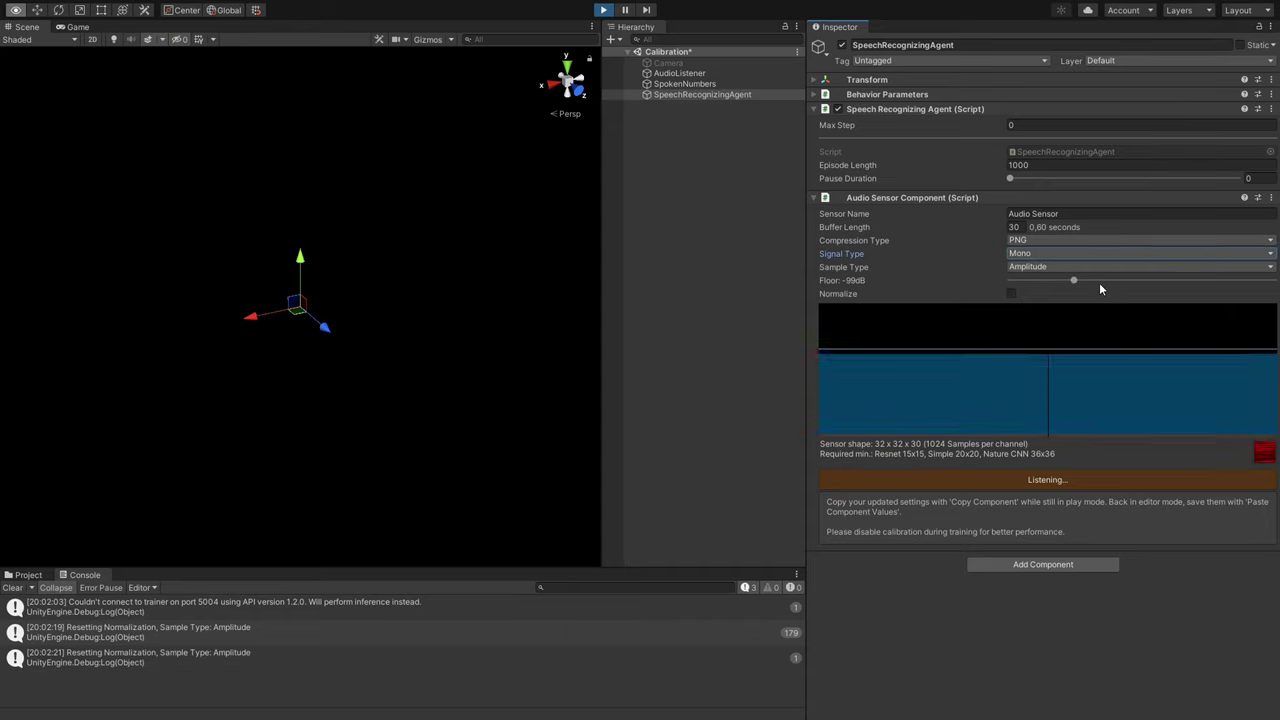
Step: Set Sample Type to Spectrum and leave FFT Resolution at 2048, giving a 41 x 42 x 30 shape
click(1084, 267)
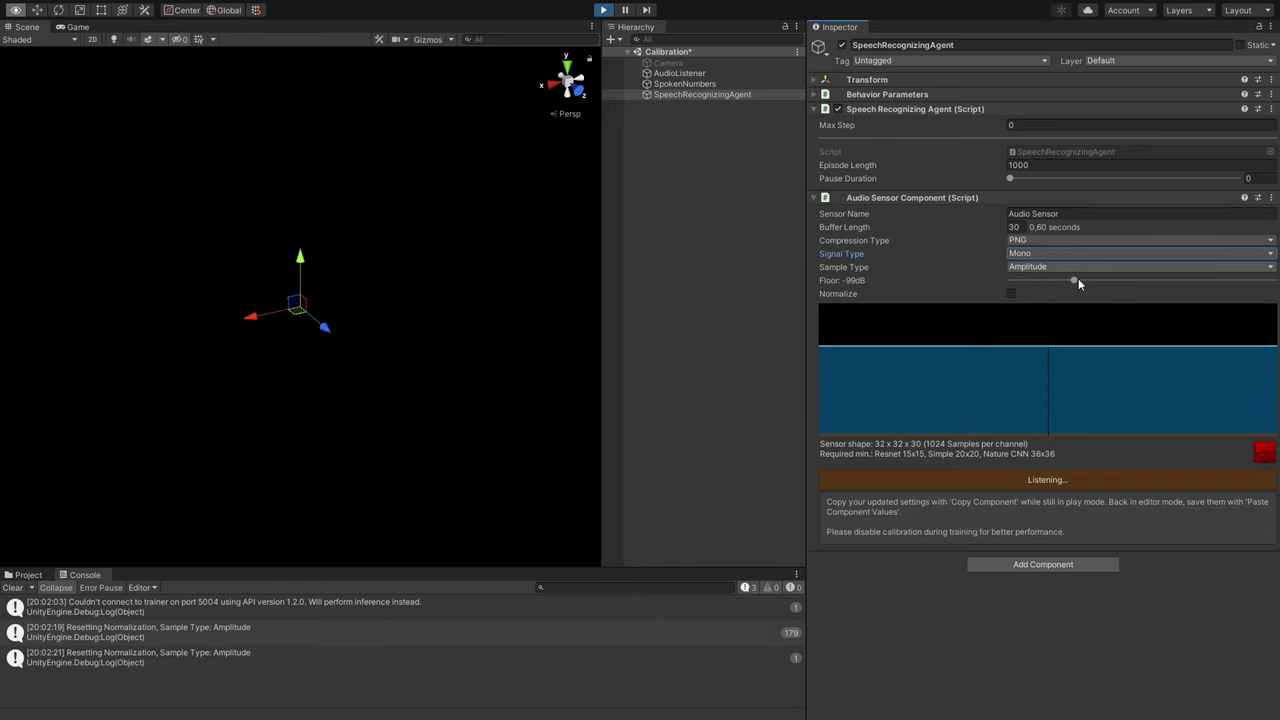
click(1078, 280)
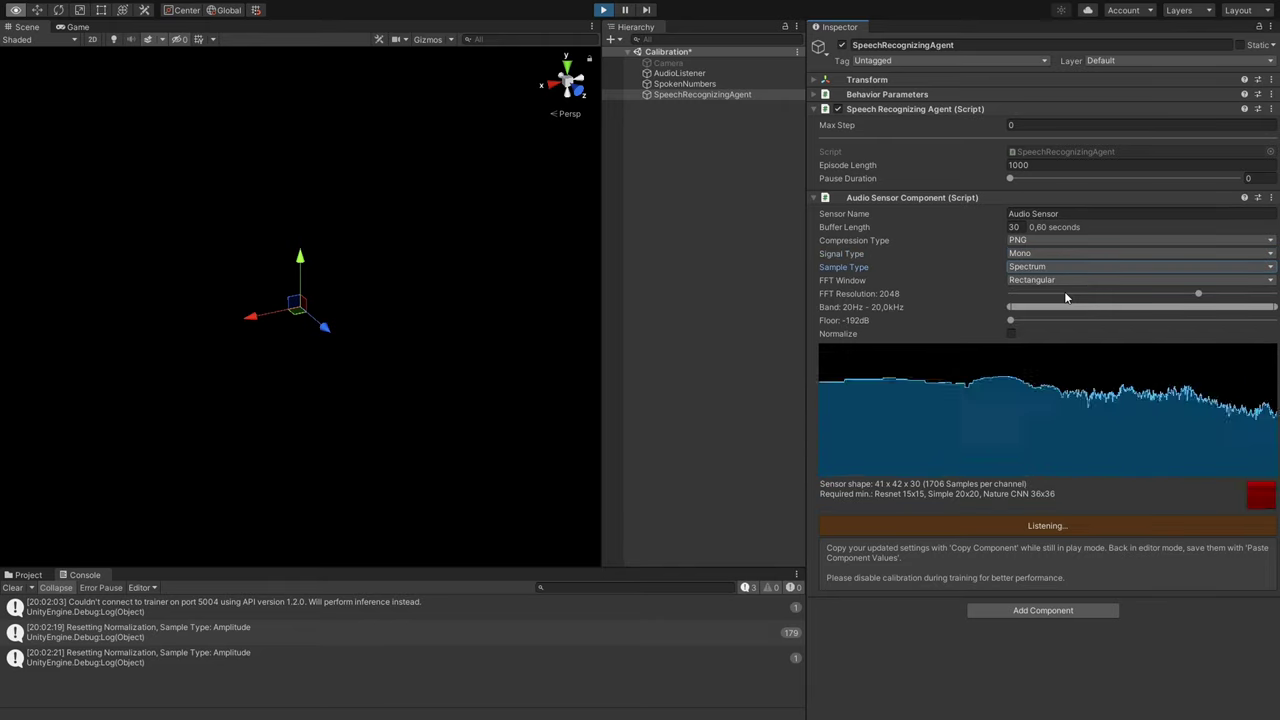
drag(1198, 294, 1034, 296)
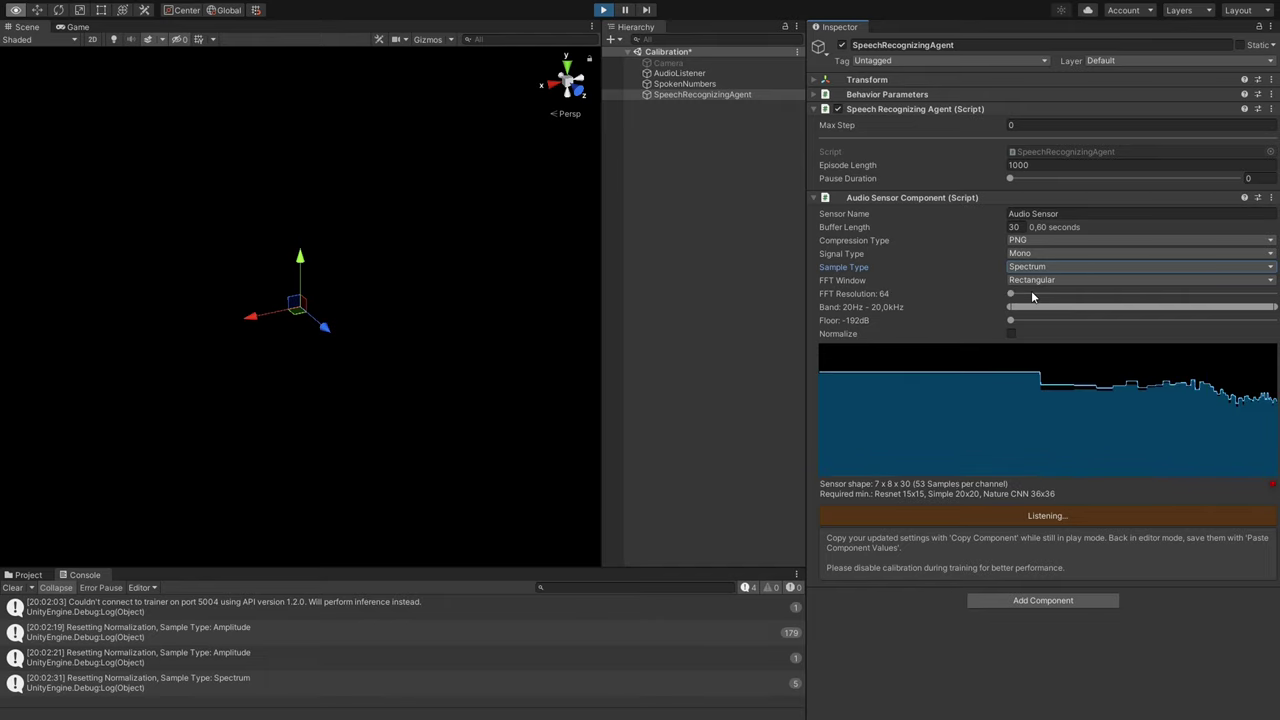
drag(1034, 296, 1277, 298)
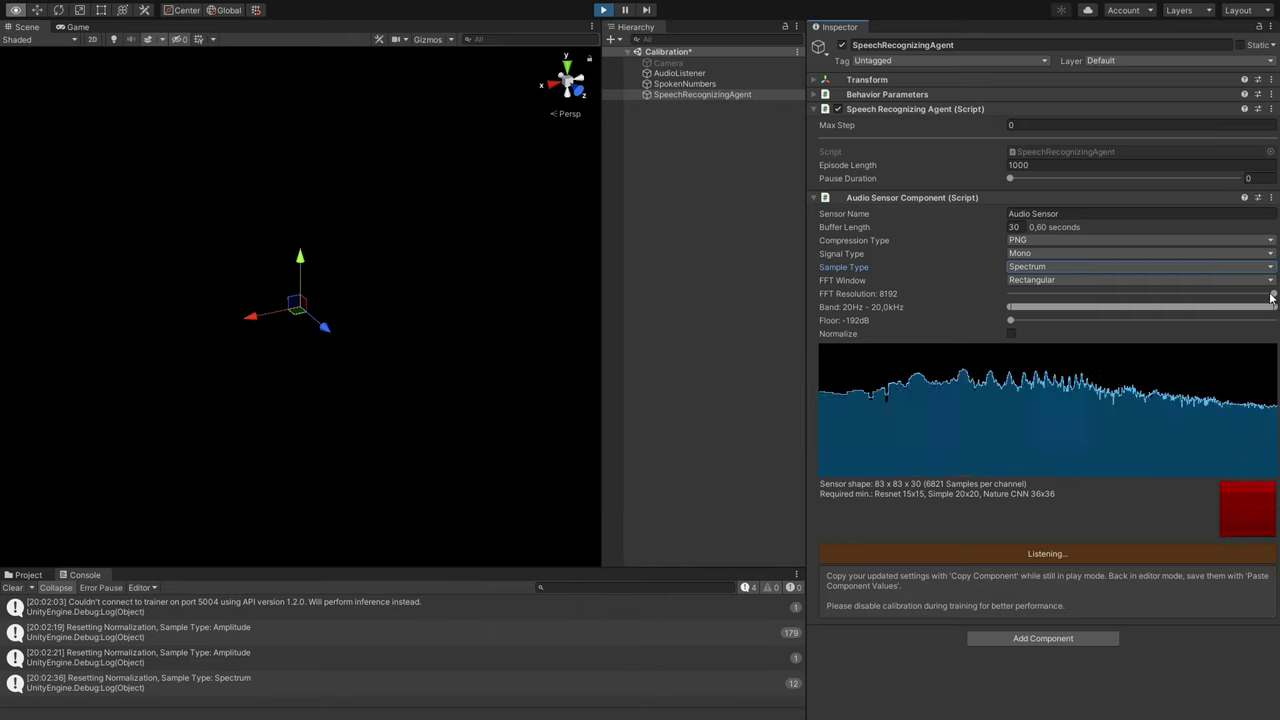
drag(1272, 297, 1203, 297)
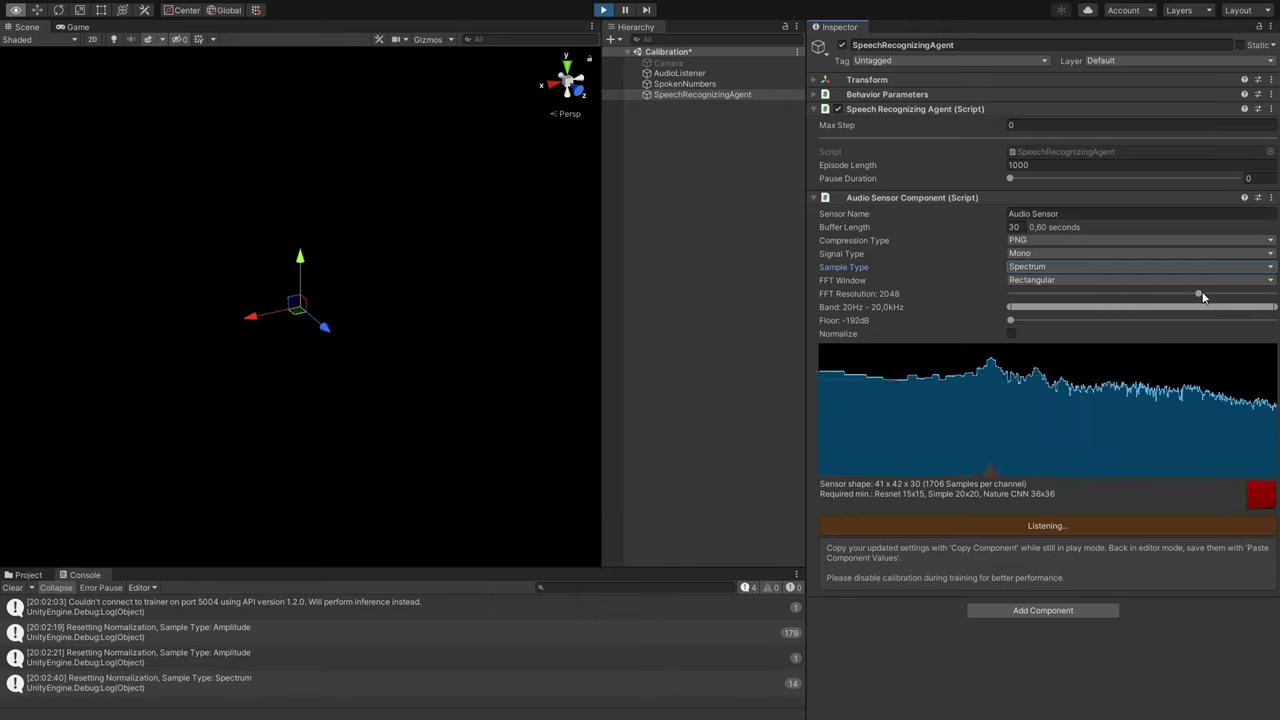
Step: Set the Band sliders to 101Hz and 6.5kHz and the Floor to -83dB, for a 23 x 24 x 30 shape
drag(1010, 307, 1076, 307)
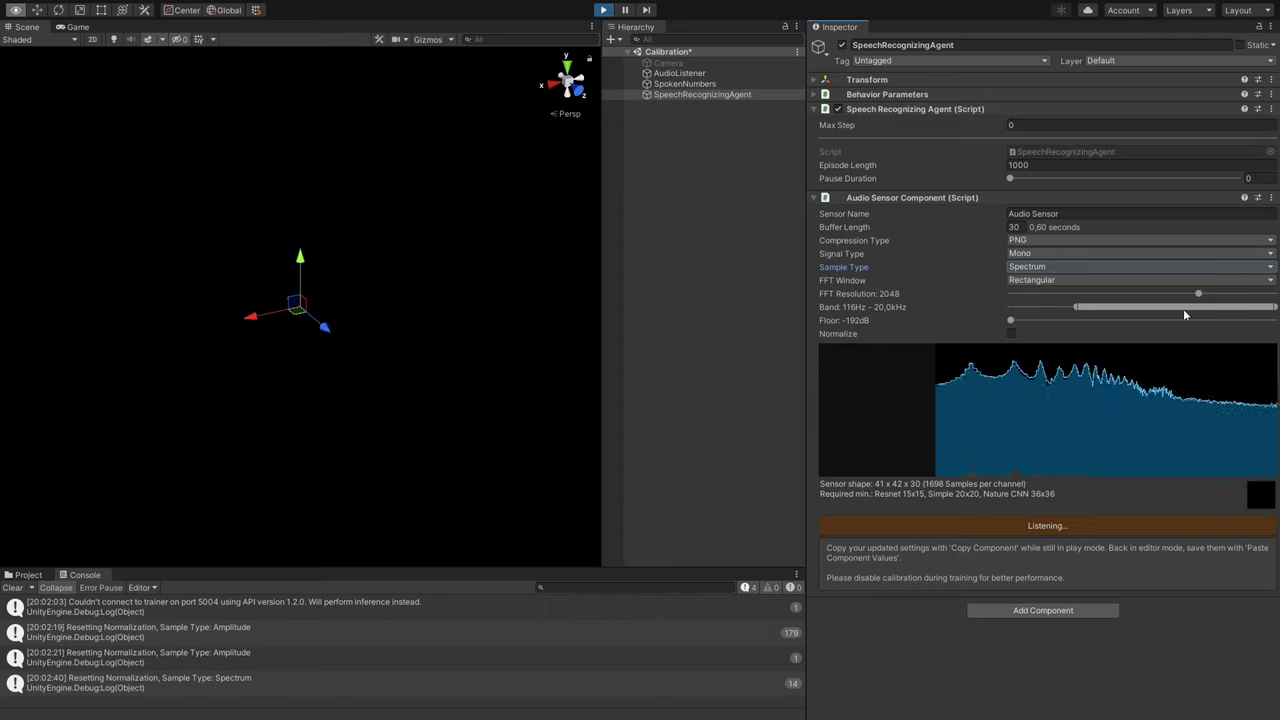
drag(1273, 307, 1188, 307)
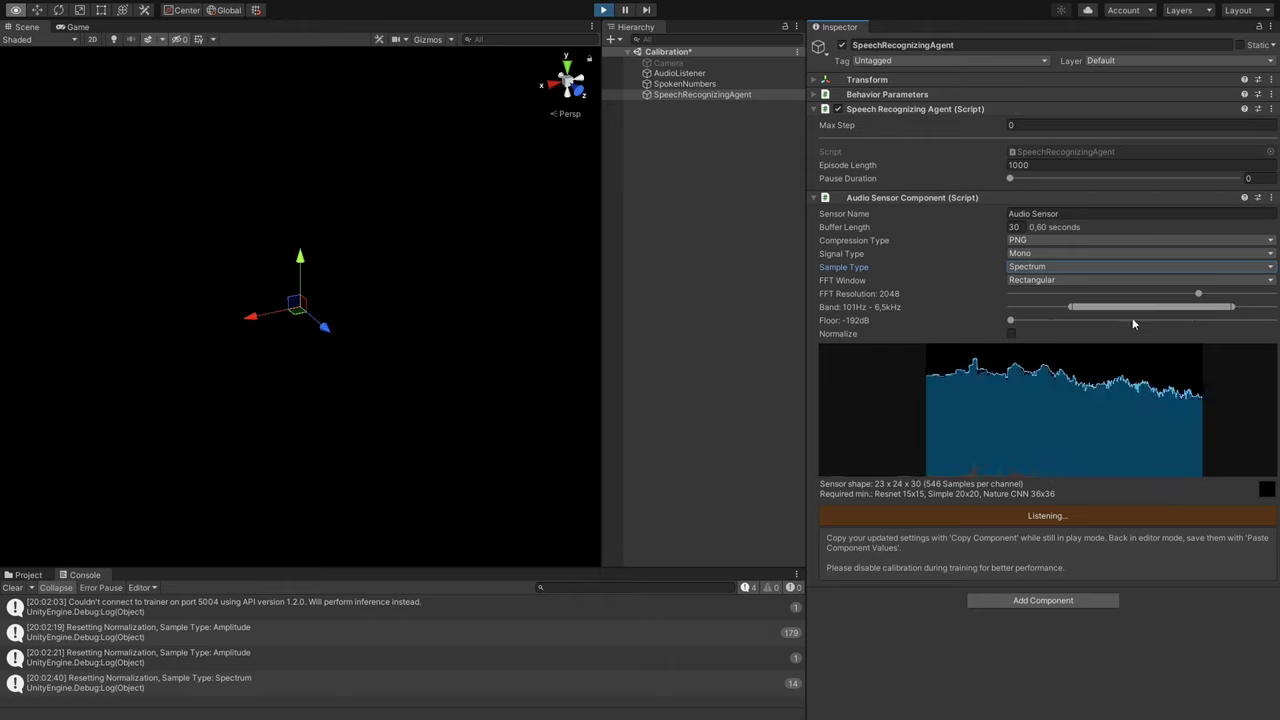
drag(1012, 320, 1102, 319)
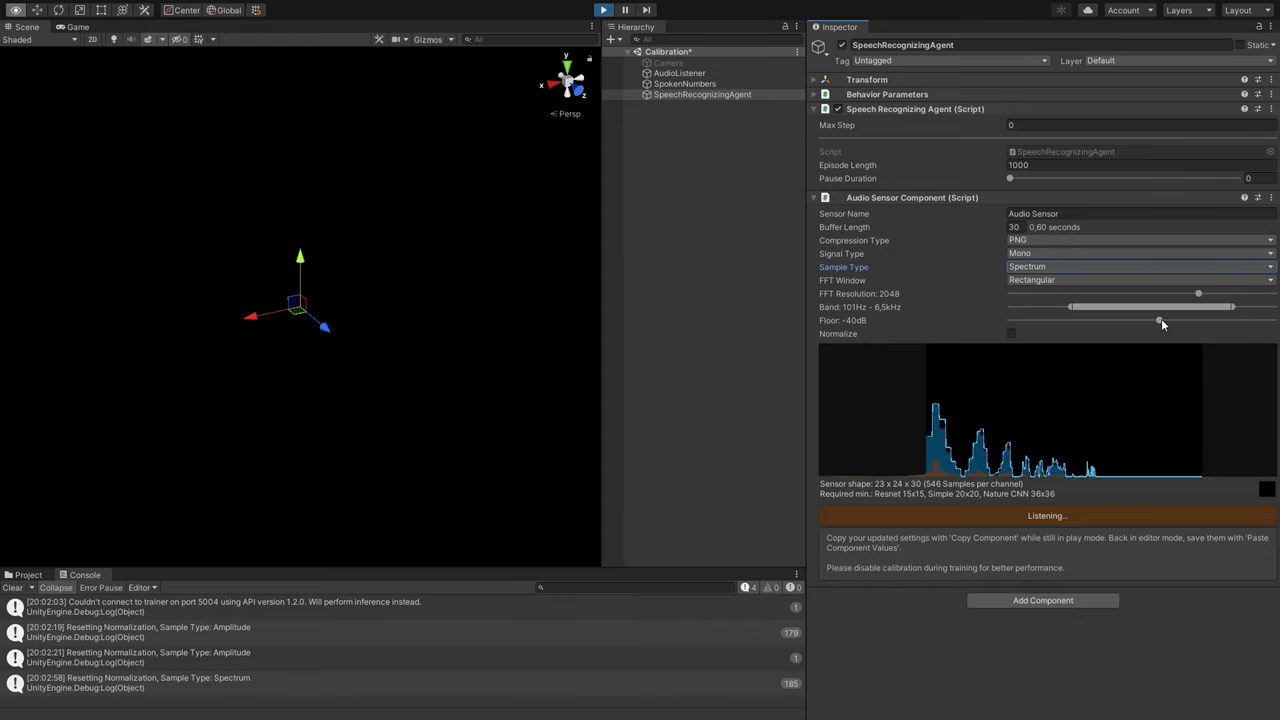
drag(1161, 318, 1124, 323)
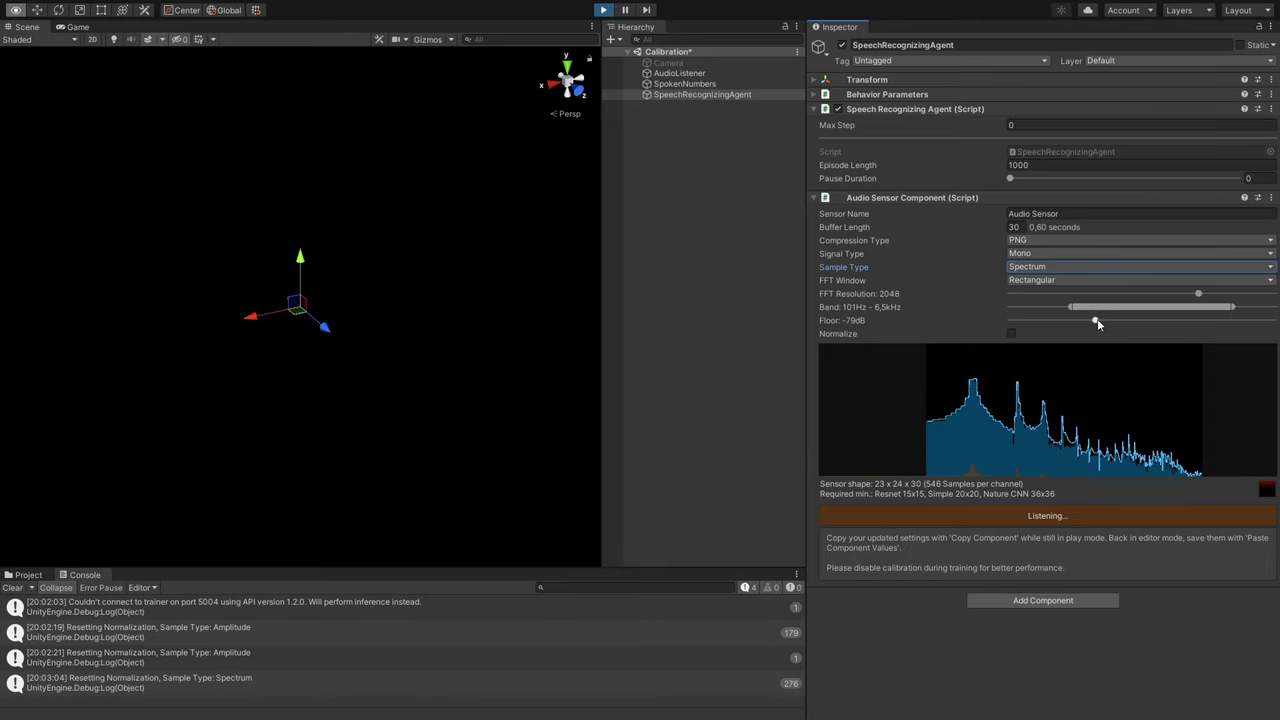
drag(1098, 323, 1092, 319)
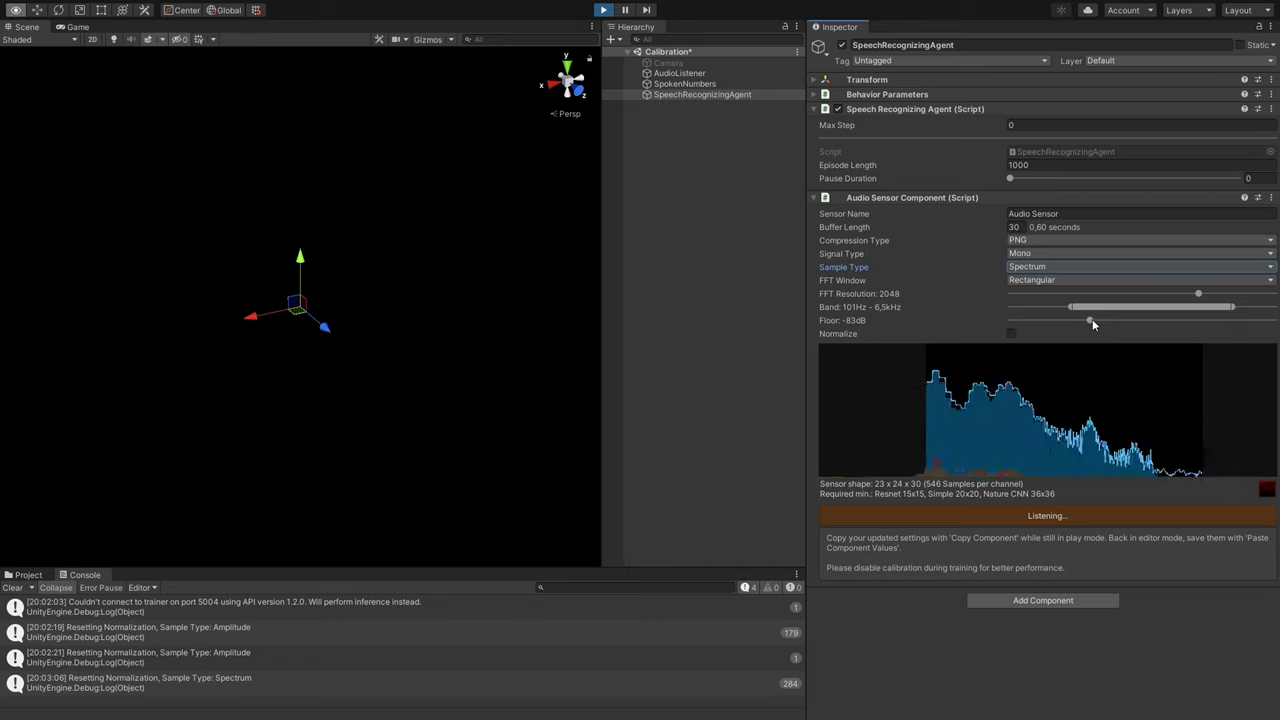
Step: Tick the Normalize checkbox in the Audio Sensor Component
click(1011, 333)
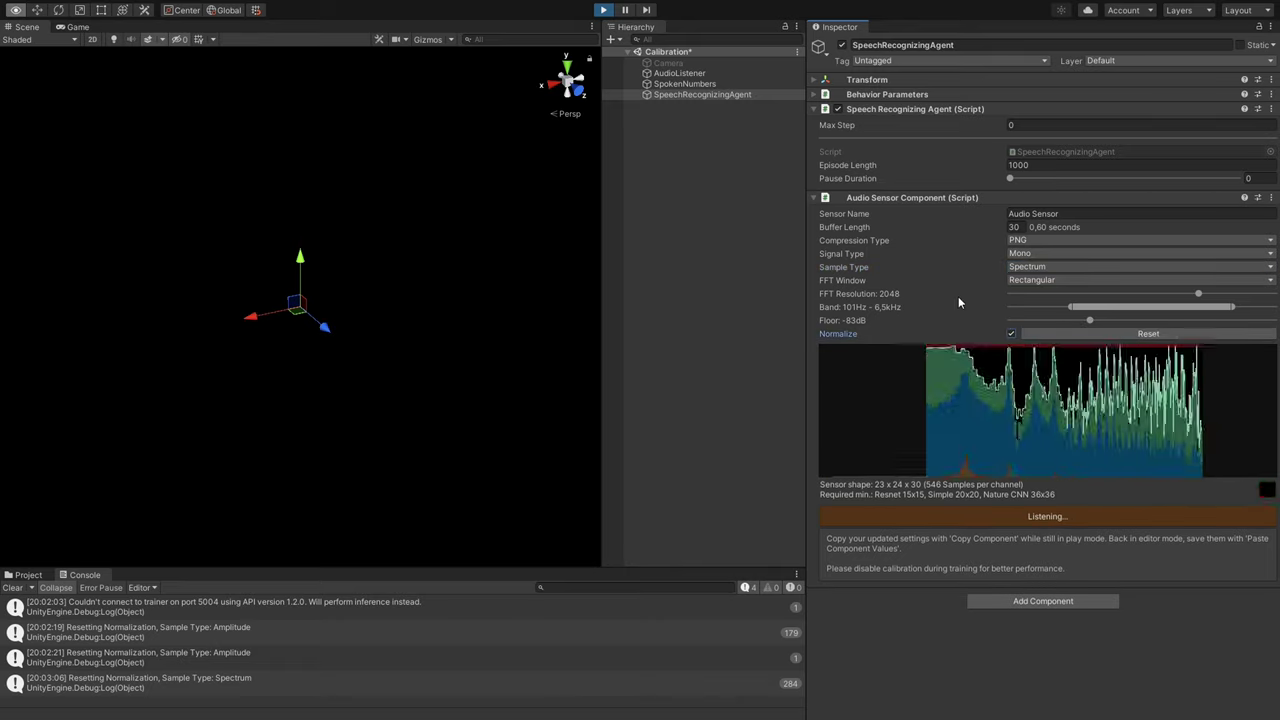